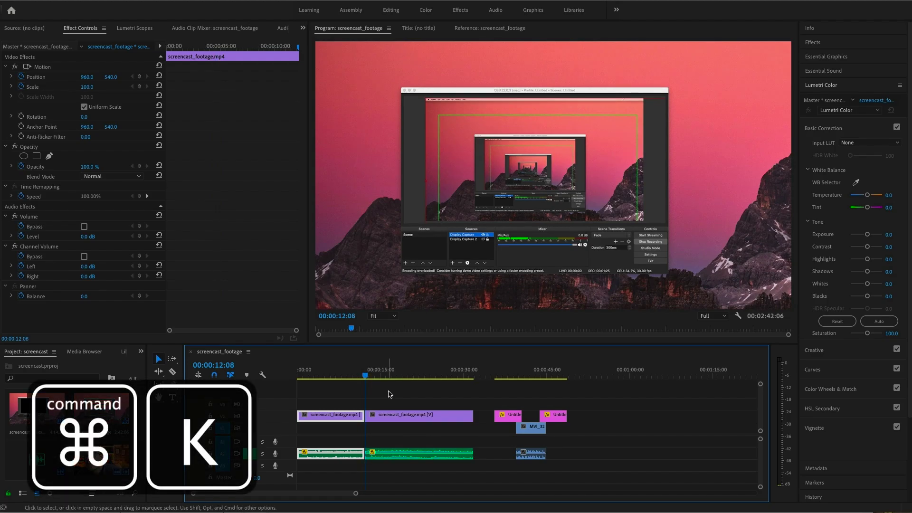
# Shift the second screencast piece later and split the clip and audio at about 15 seconds
pyautogui.moveTo(405, 422); pyautogui.dragTo(414, 421)
pyautogui.moveTo(401, 371); pyautogui.dragTo(385, 375)
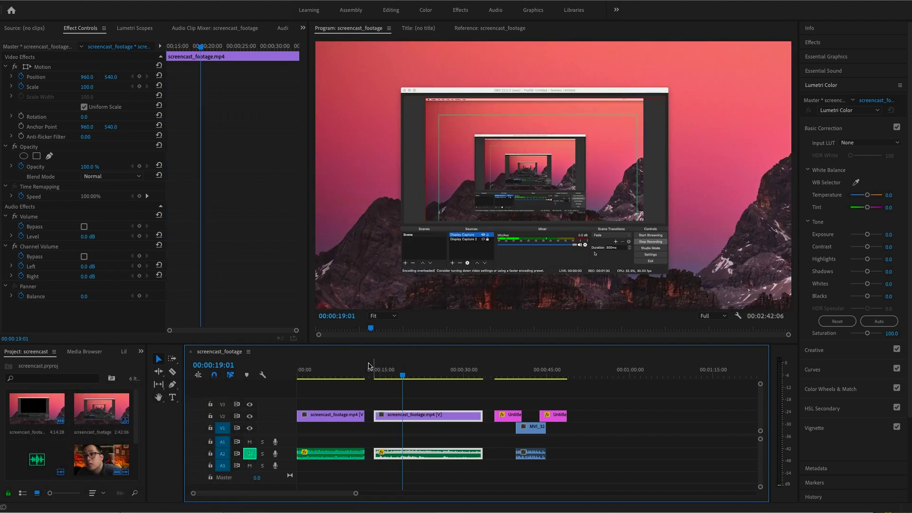
pyautogui.press('c')
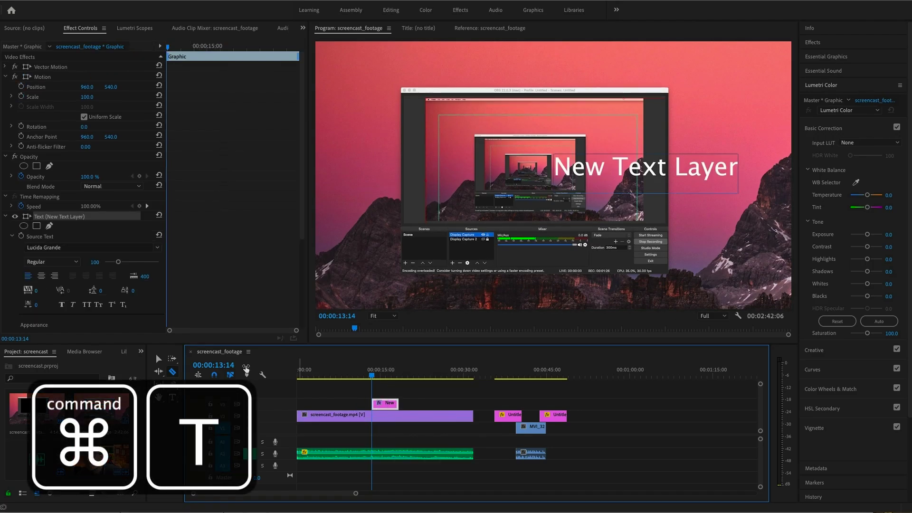
# Move the New Text Layer text left, undo the last two cuts, and return the playhead to about 13 seconds
pyautogui.click(158, 356)
pyautogui.moveTo(601, 177); pyautogui.dragTo(524, 182)
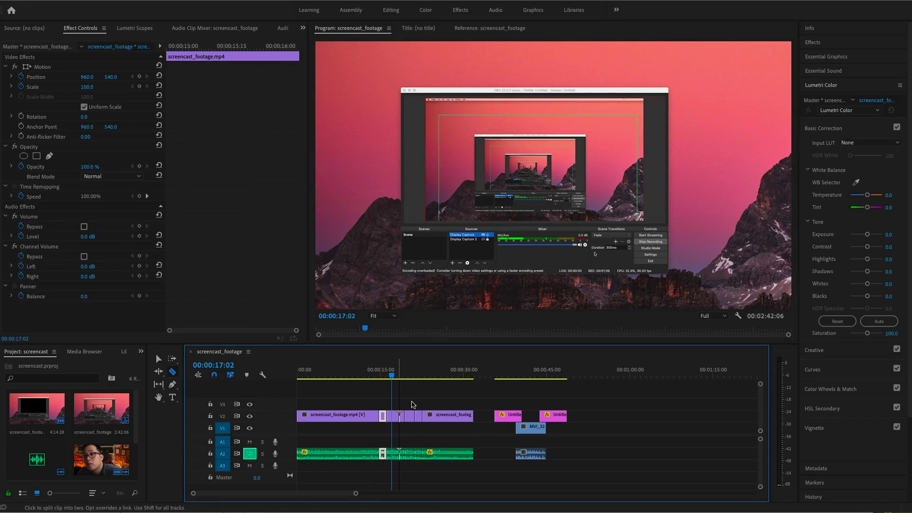
pyautogui.press('super+z')
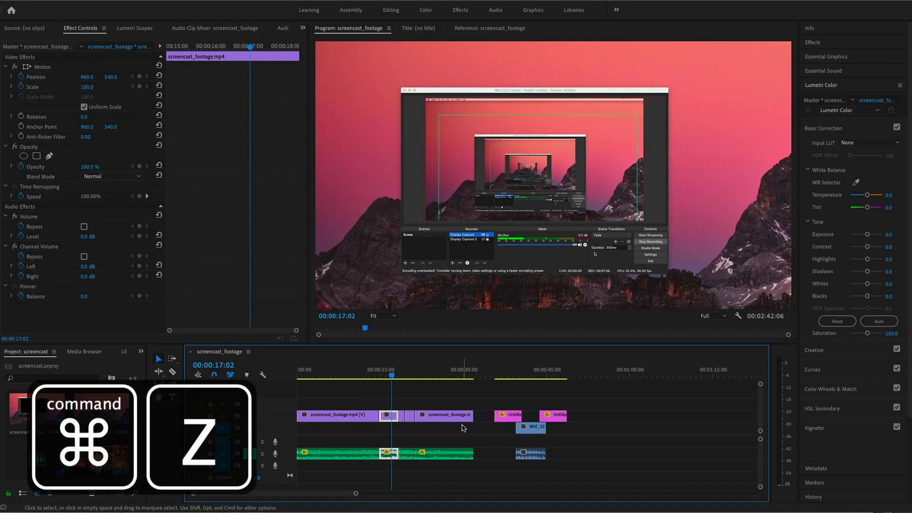
pyautogui.press('super+z')
pyautogui.click(376, 378)
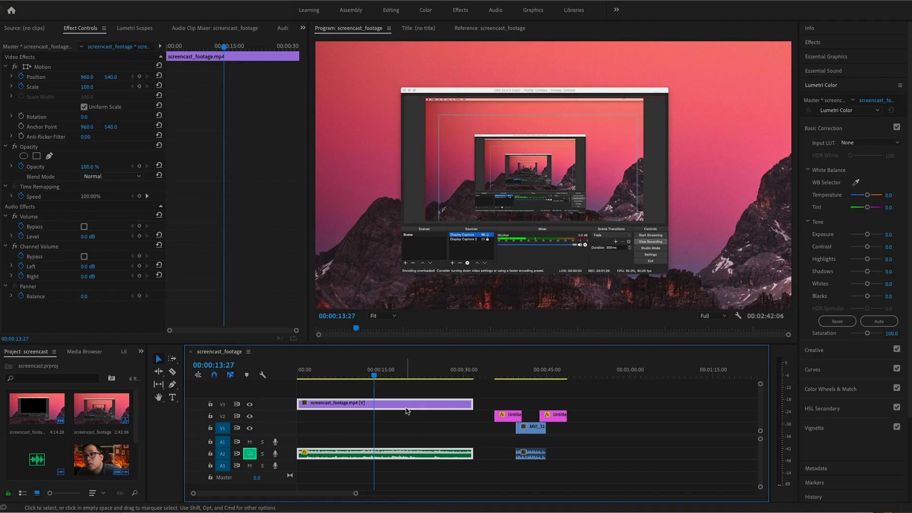
# Unlink the screencast video from its audio, reposition the video clip, and shorten the audio clip
pyautogui.press('super+l')
pyautogui.click(400, 403)
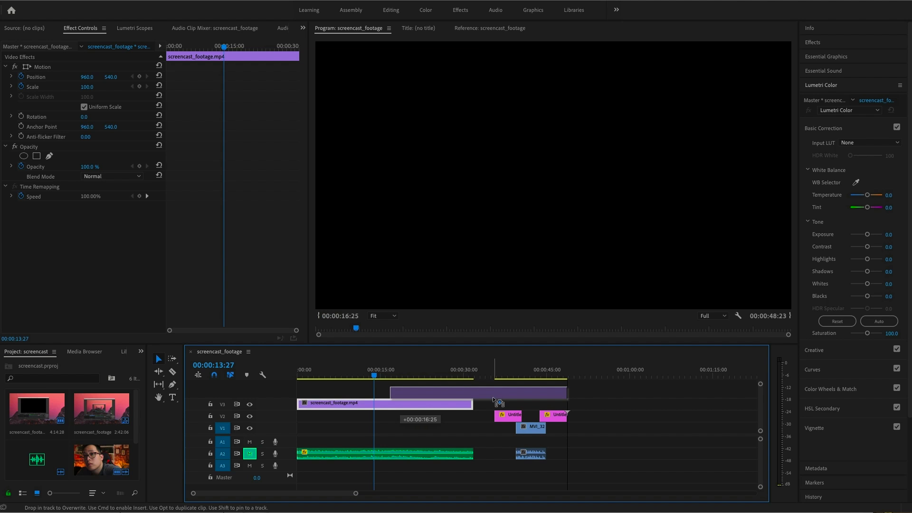
pyautogui.moveTo(399, 404); pyautogui.dragTo(515, 404)
pyautogui.moveTo(466, 451); pyautogui.dragTo(416, 454)
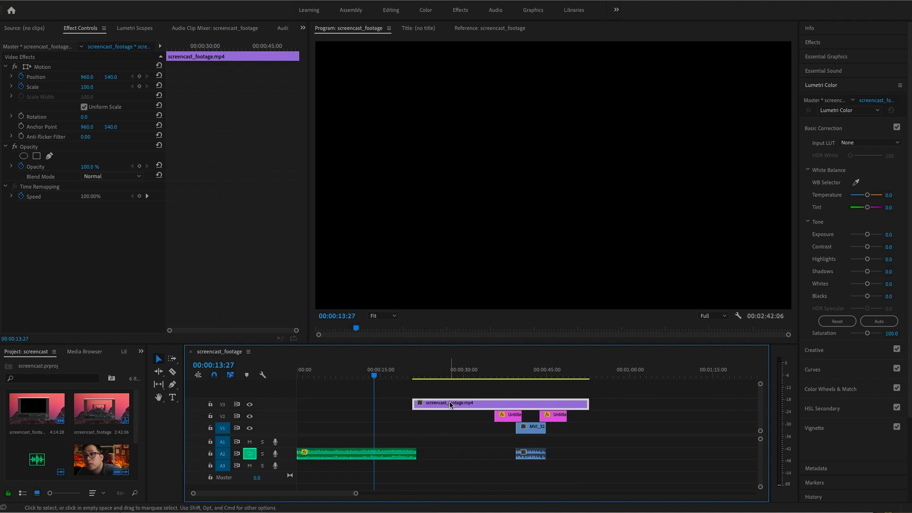
pyautogui.moveTo(484, 404)
pyautogui.mouseDown()
pyautogui.moveTo(411, 426)
pyautogui.moveTo(496, 453)
pyautogui.mouseUp()
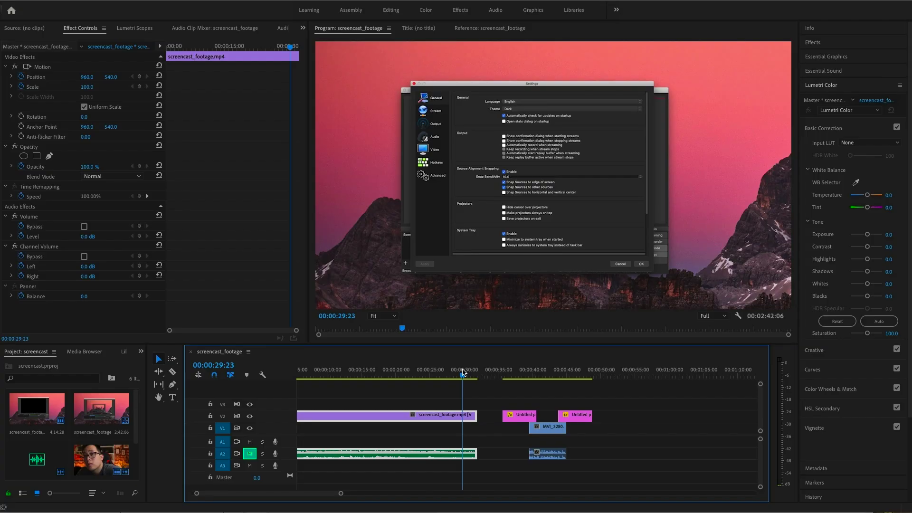
# Zoom in, extend the screencast clip end by a few frames, then trim it back near 32 seconds
pyautogui.press('=')
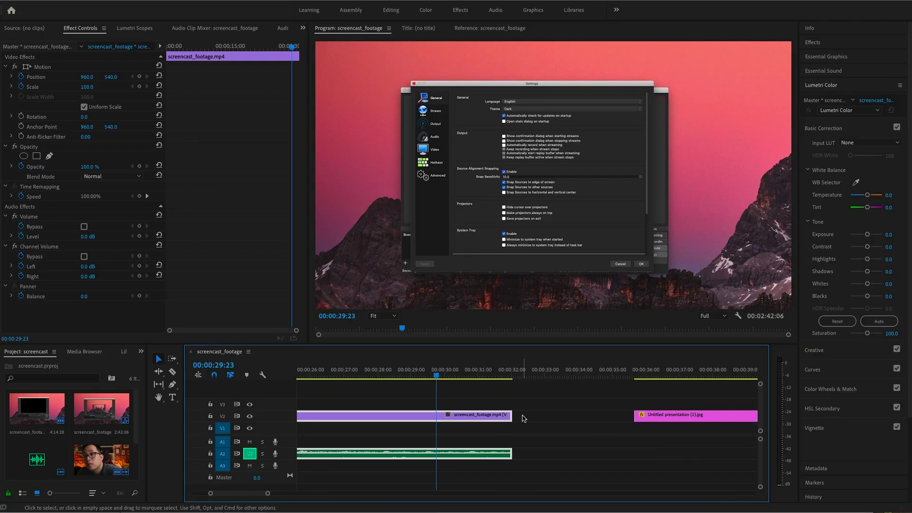
pyautogui.hotkey('ctrl', 'Right')
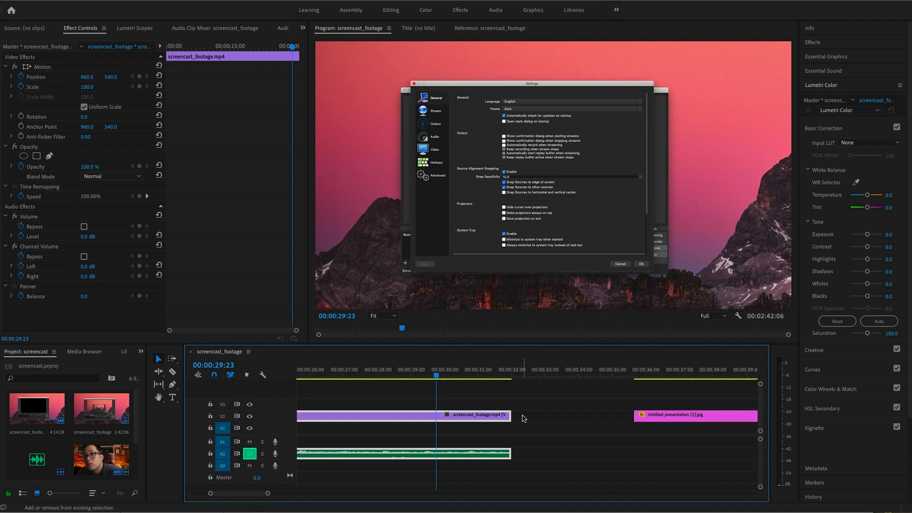
pyautogui.moveTo(511, 416); pyautogui.dragTo(524, 415)
pyautogui.hotkey('shift', 'ctrl', 'Right')
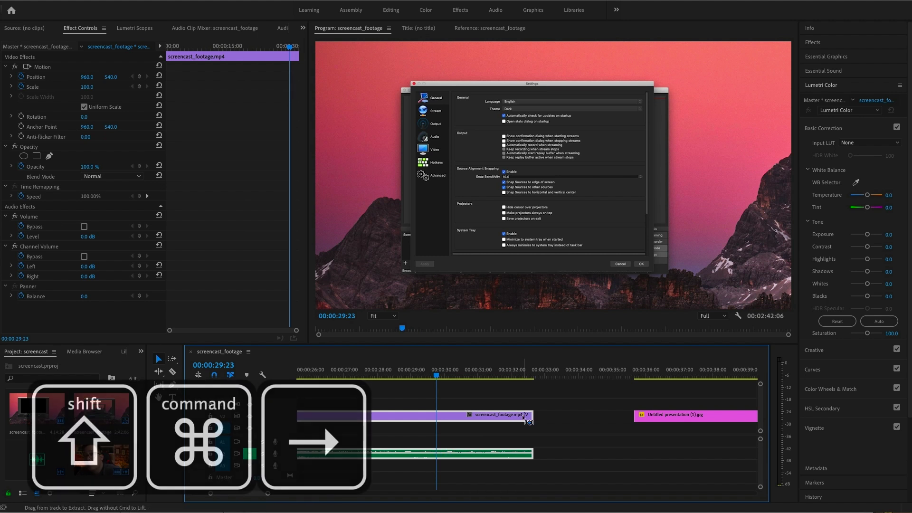
pyautogui.hotkey('shift', 'ctrl', 'Right')
pyautogui.hotkey('shift', 'ctrl', 'Right')
pyautogui.hotkey('shift', 'ctrl', 'Right')
pyautogui.moveTo(528, 420); pyautogui.dragTo(522, 415)
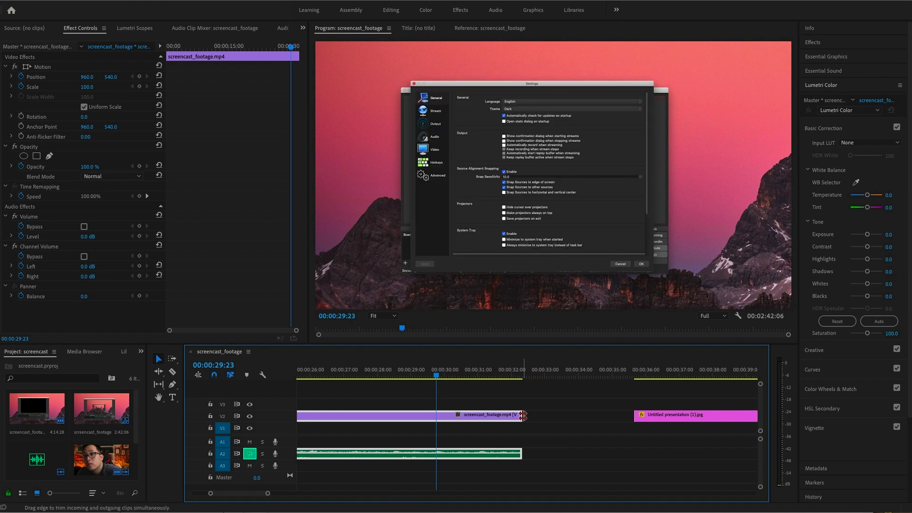
pyautogui.moveTo(523, 415); pyautogui.dragTo(510, 415)
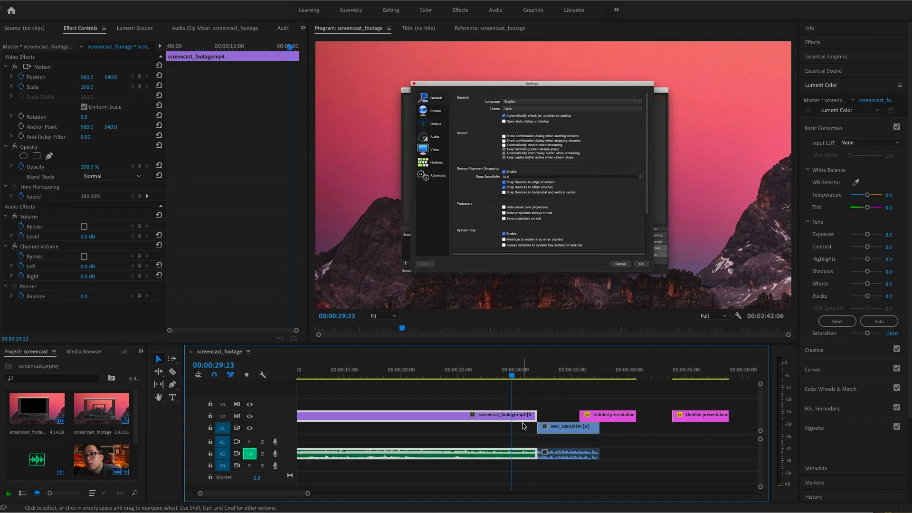
# Apply the default transition between the screencast and MVI_3280 clips, play it back, and zoom the timeline in and out
pyautogui.moveTo(543, 419); pyautogui.dragTo(534, 430)
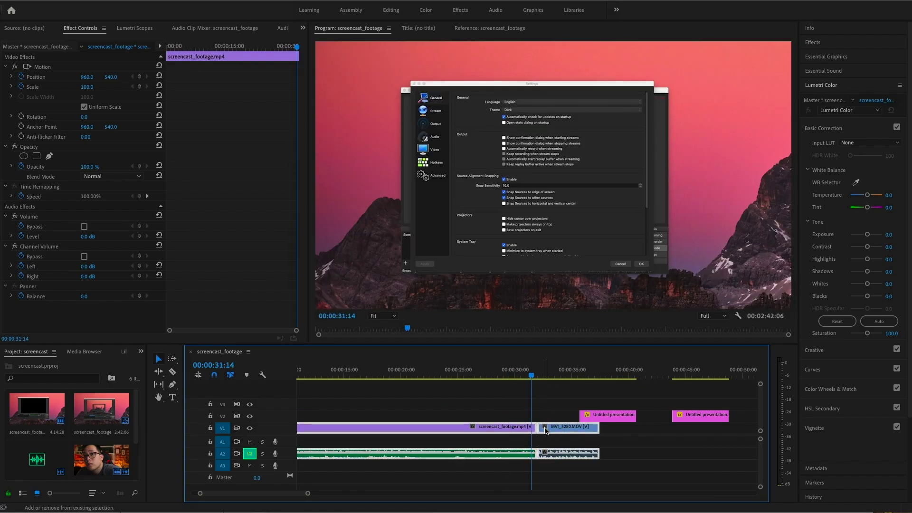
pyautogui.press('super+d')
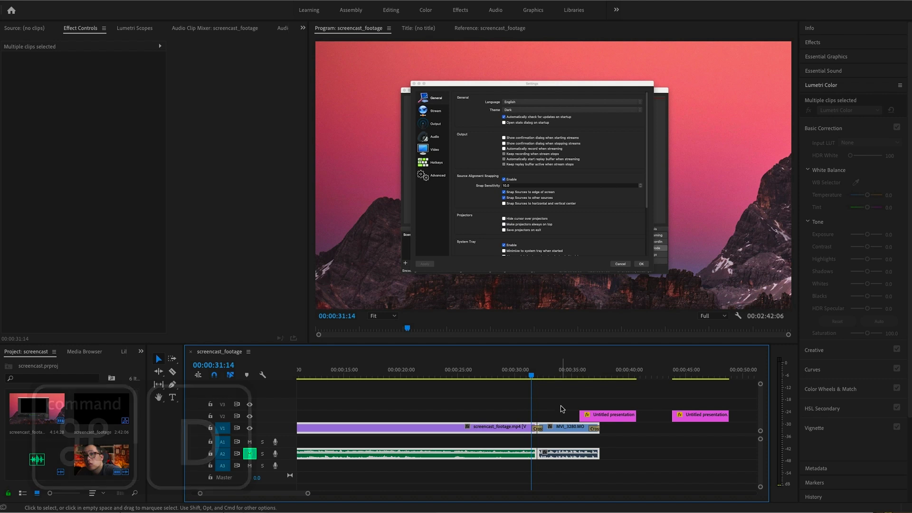
pyautogui.press('space')
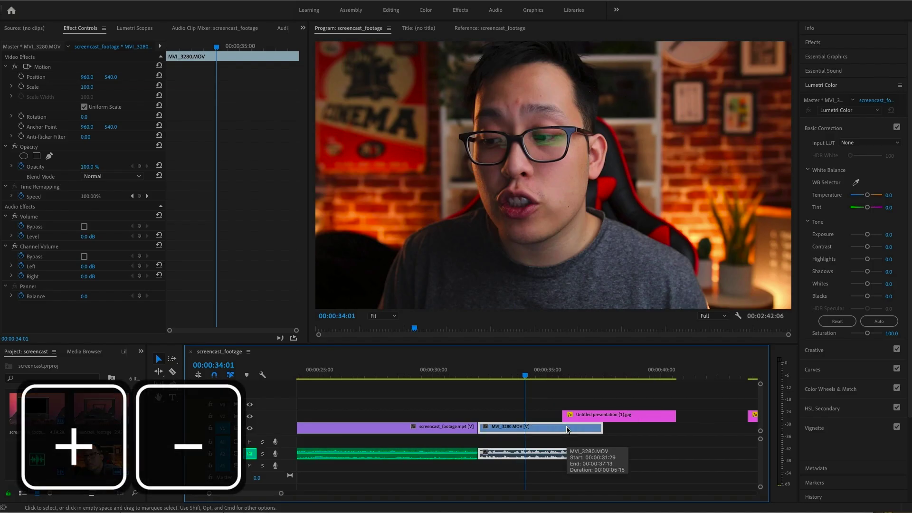
pyautogui.press('=')
pyautogui.press('-')
pyautogui.press('-')
pyautogui.press('-')
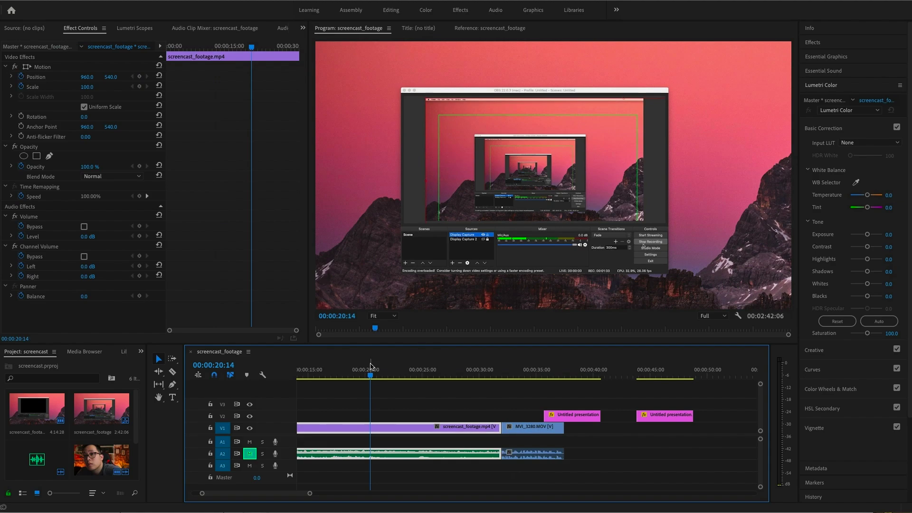
pyautogui.press('j')
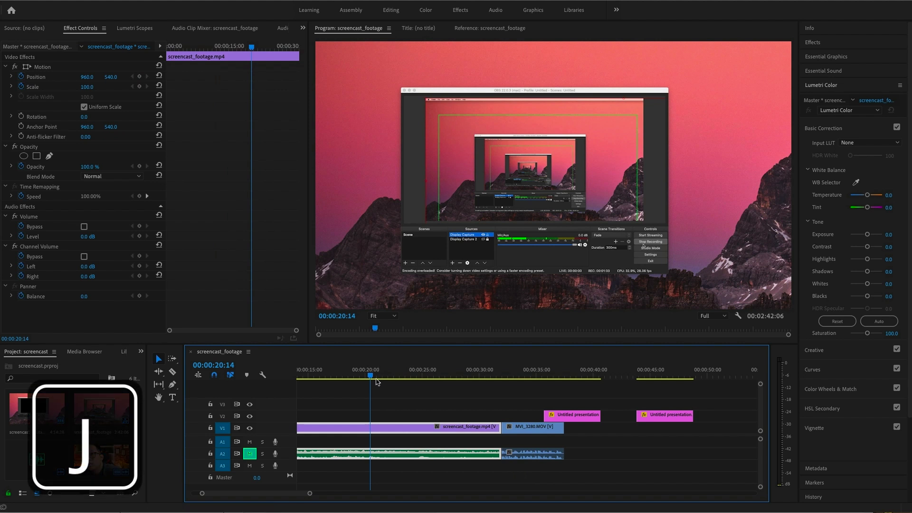
pyautogui.press('l')
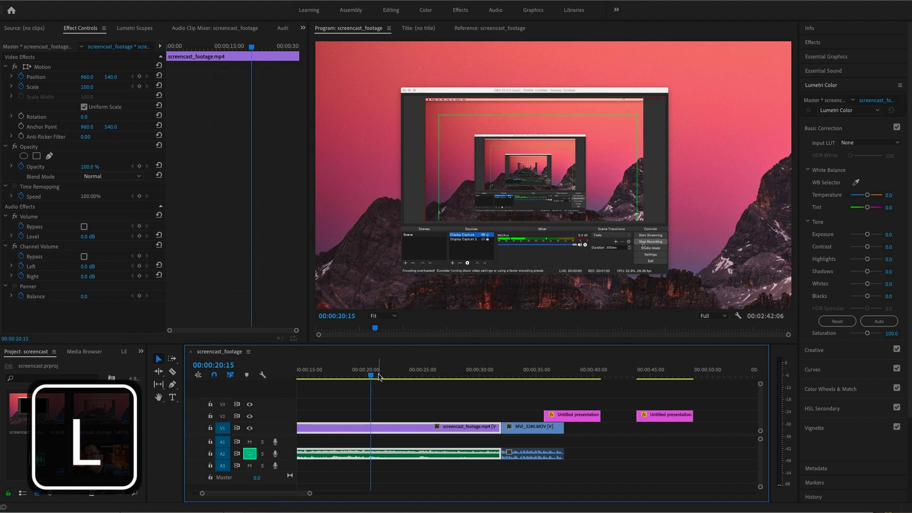
pyautogui.press('k')
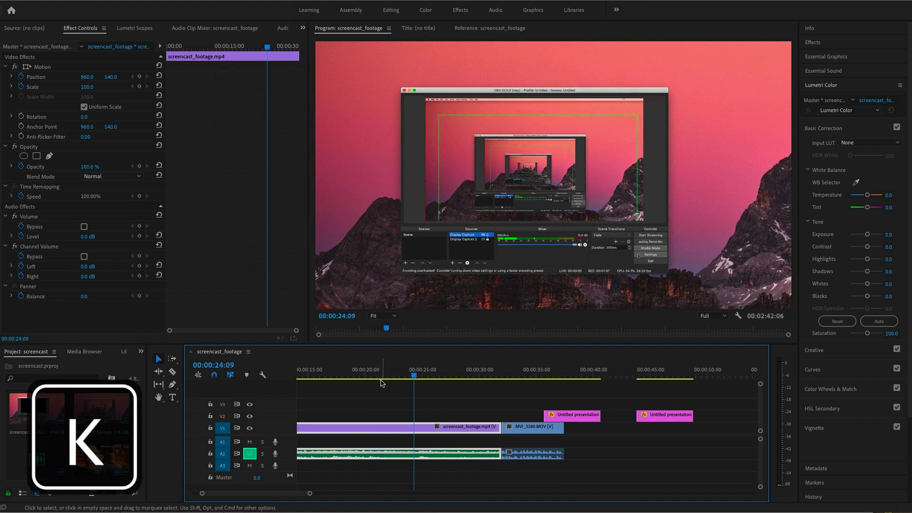